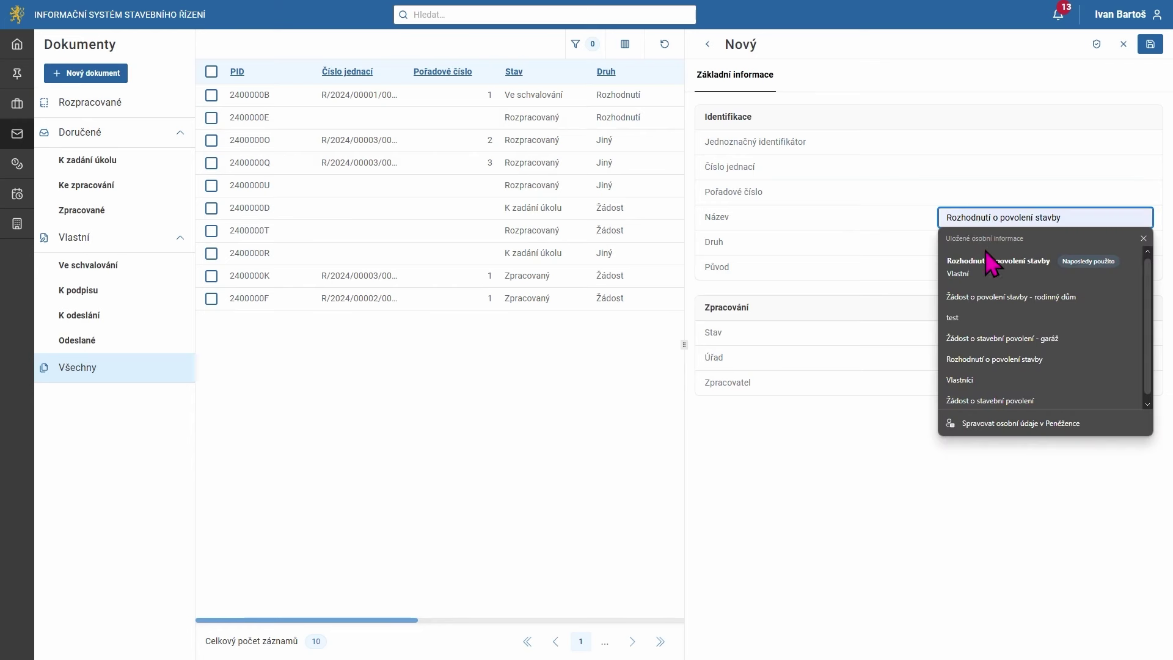
Step: Save a new document record titled "Rozhodnutí o povolení stavby" with Druh set to Rozhodnutí and Původ to Vlastní
left_click(986, 256)
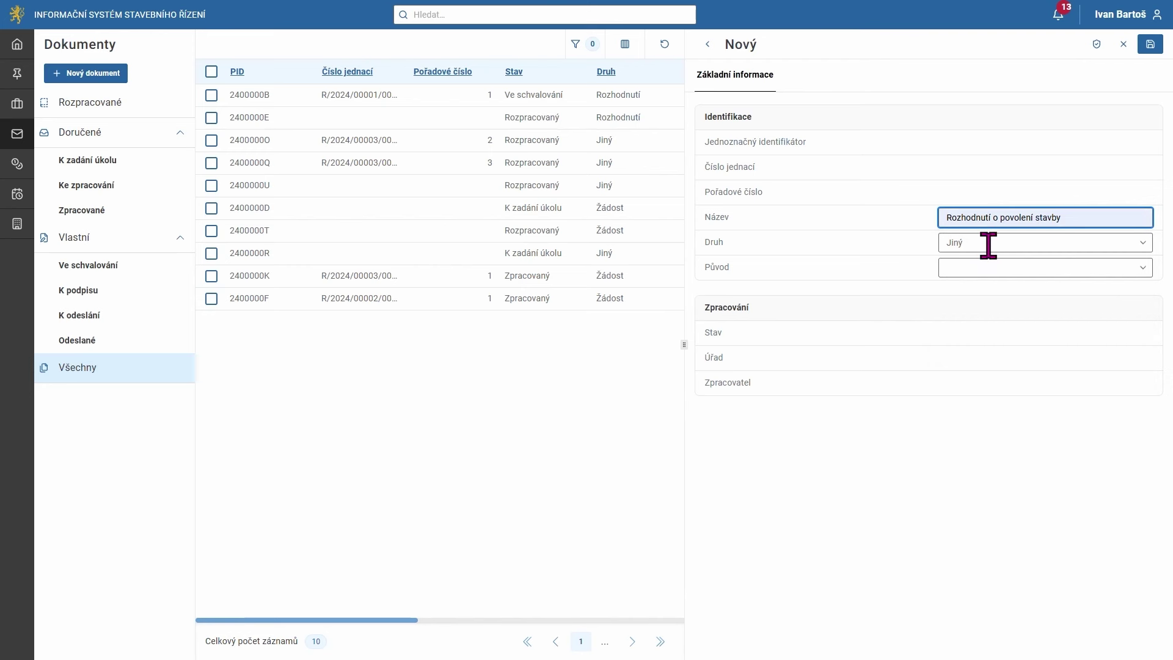
left_click(989, 243)
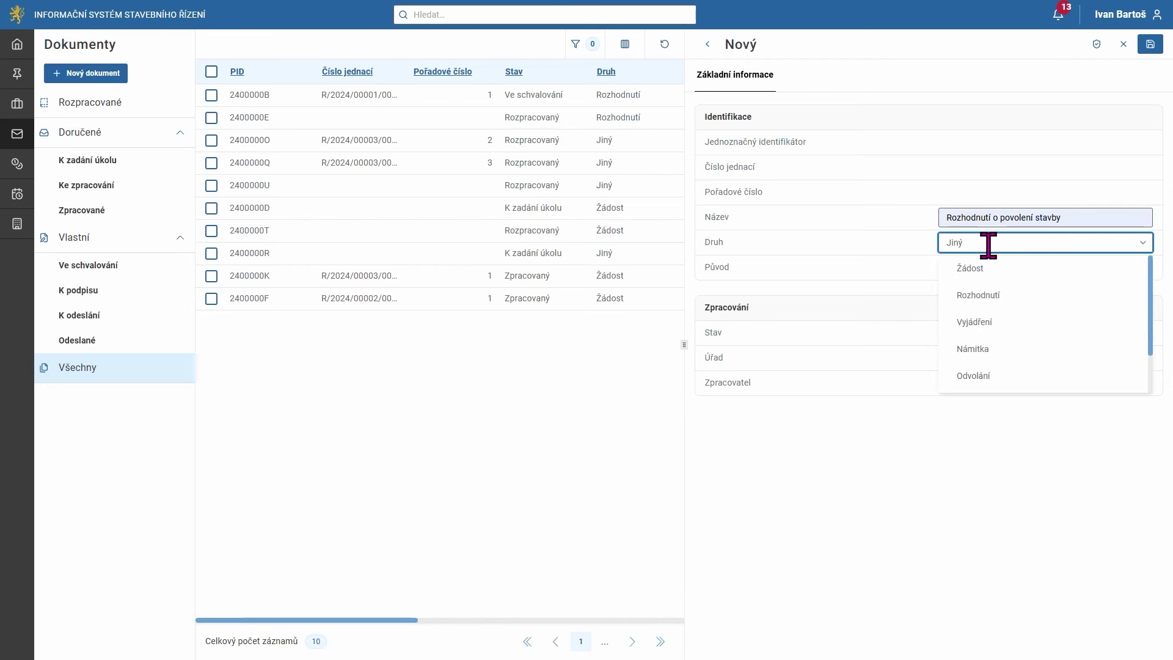
left_click(996, 297)
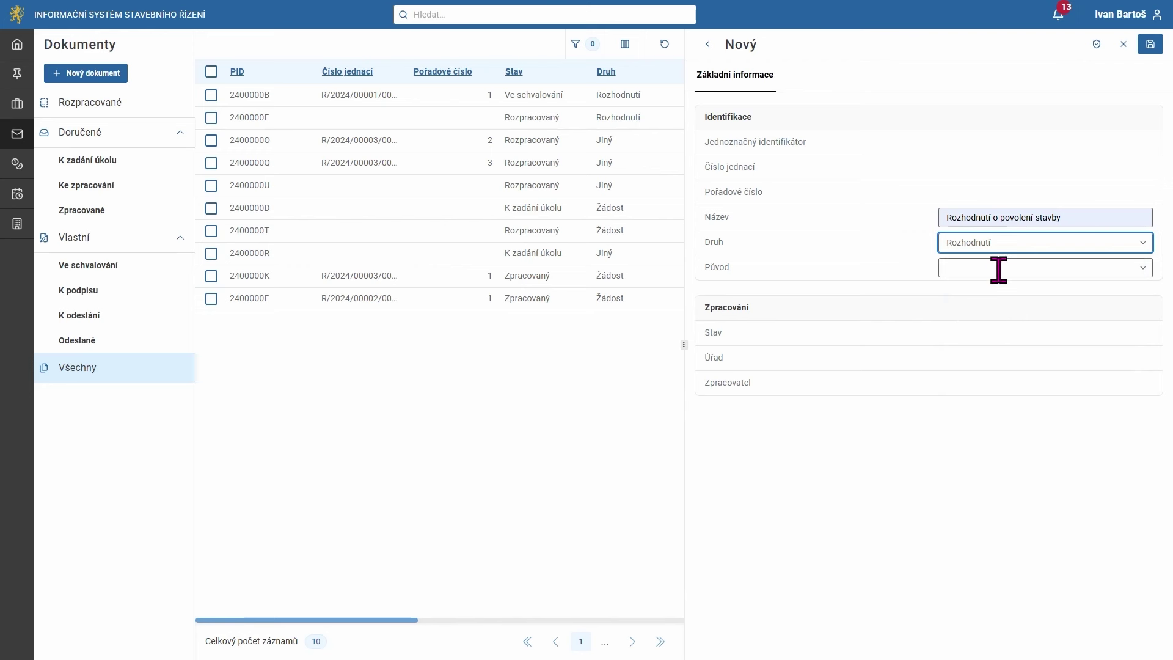
left_click(999, 270)
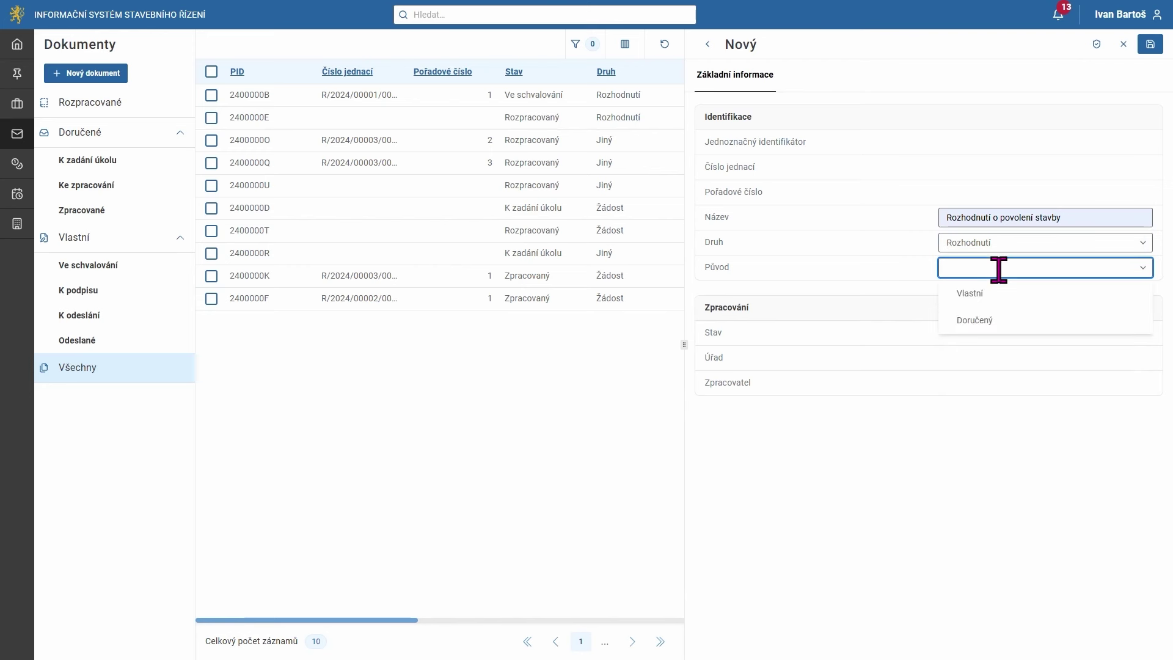
left_click(1002, 299)
left_click(1007, 303)
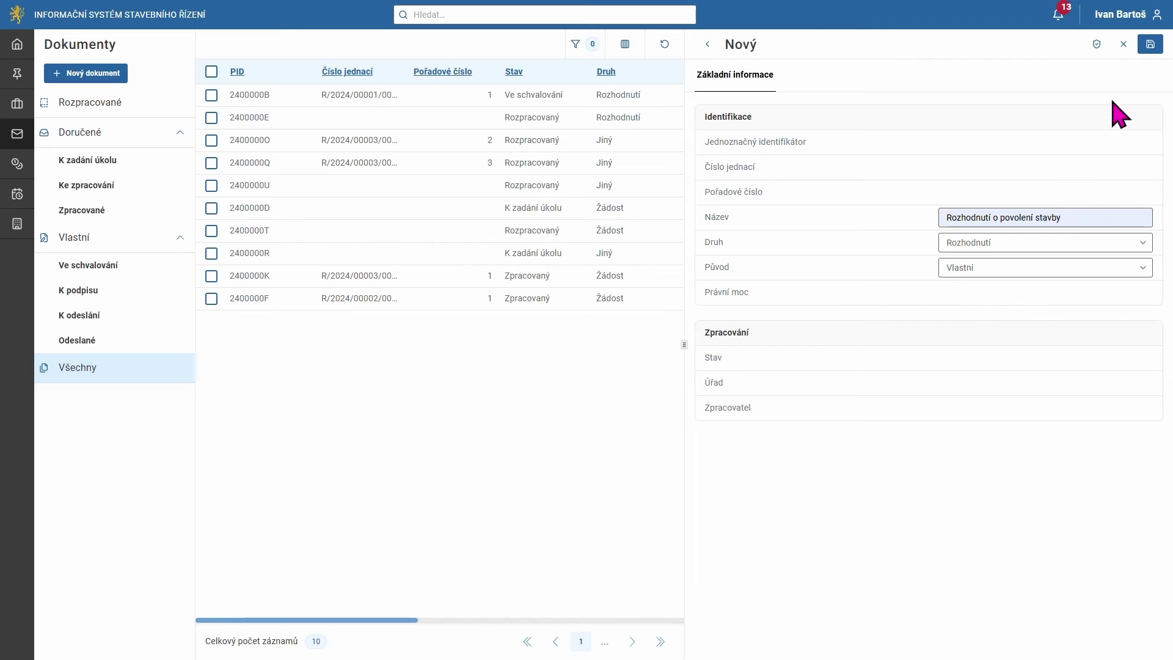
left_click(1152, 54)
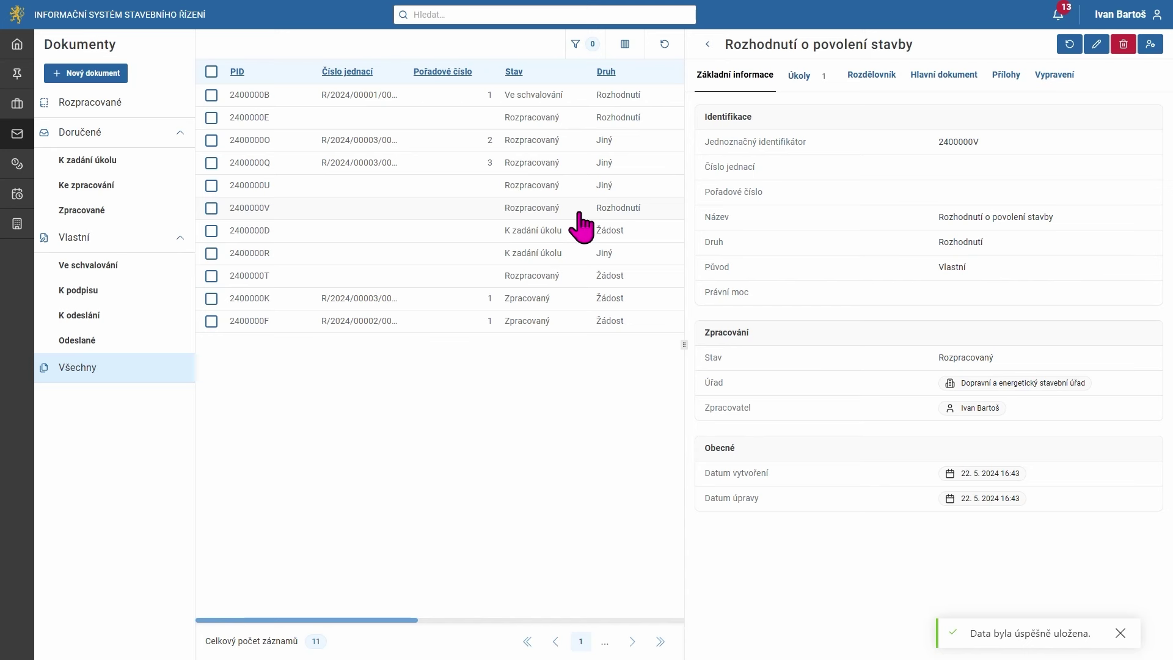
Step: Add a main document with name and description "Rozhodnutí o povolení stavby", using the structured-content template Rozhodnutí
left_click(941, 83)
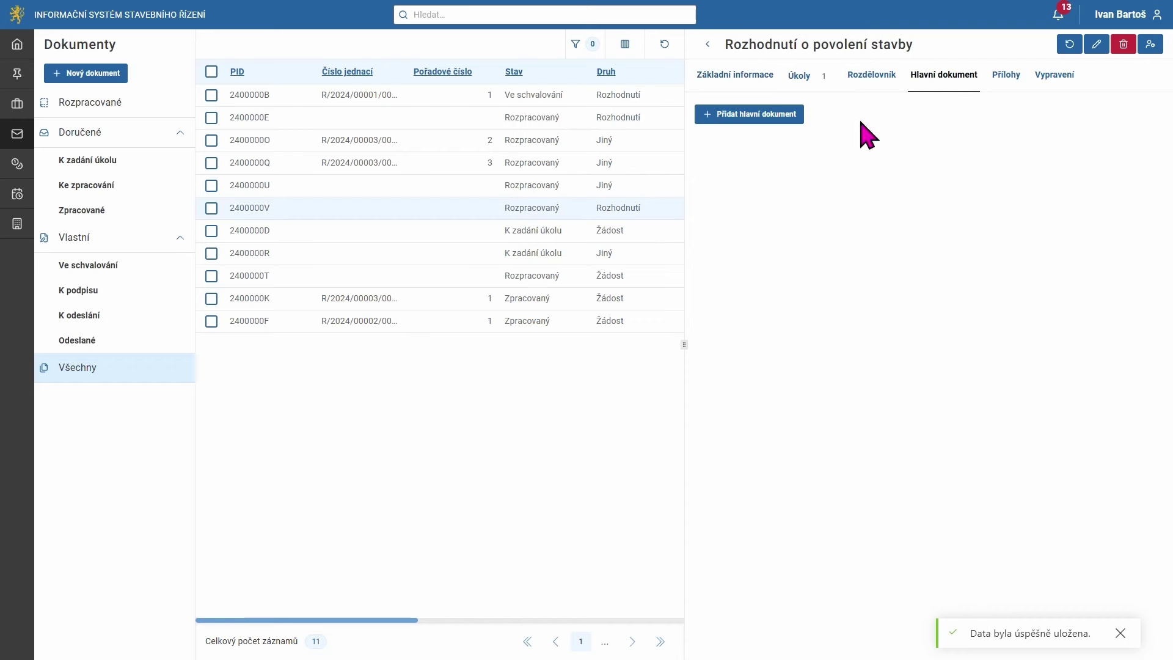
left_click(746, 116)
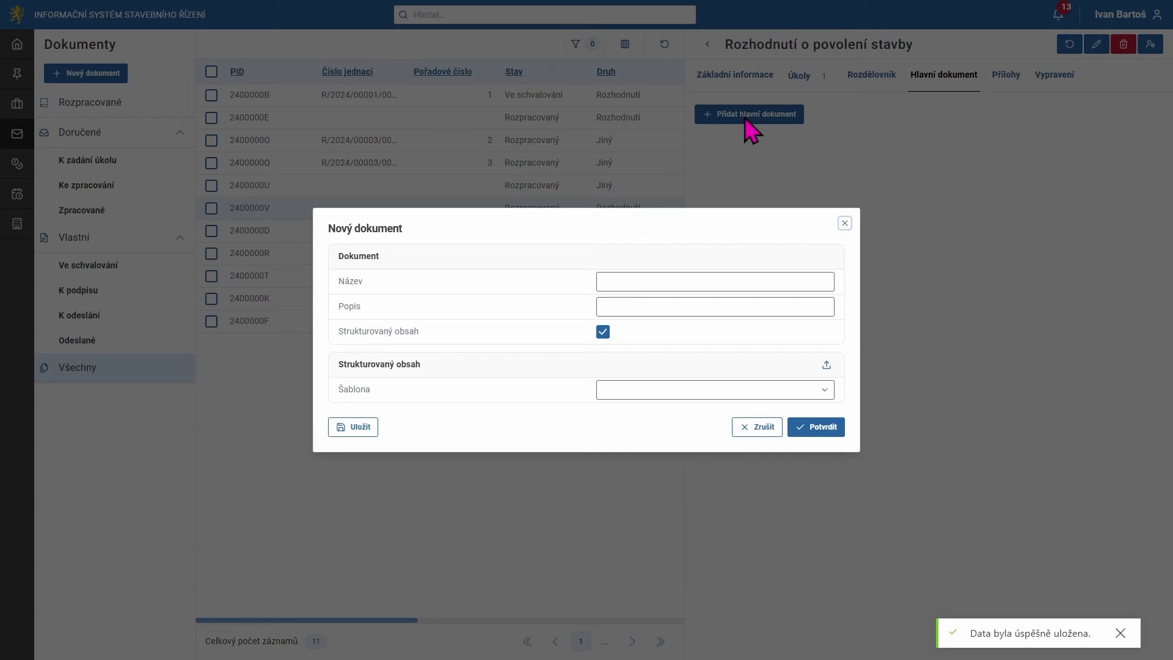
left_click(664, 278)
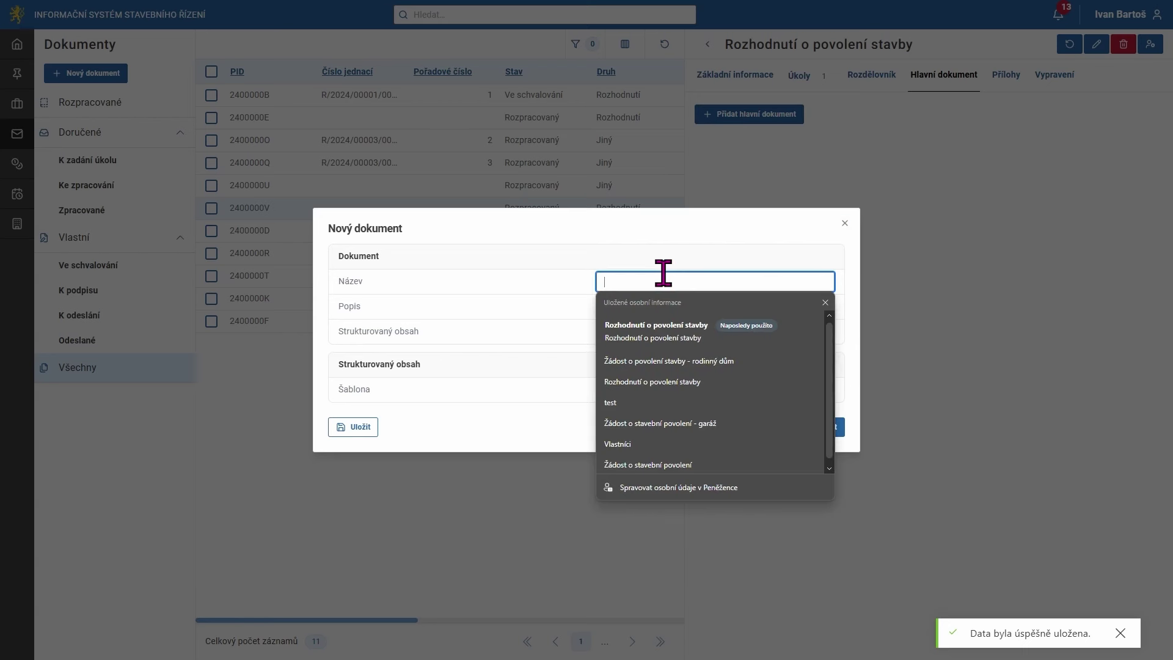
left_click(653, 335)
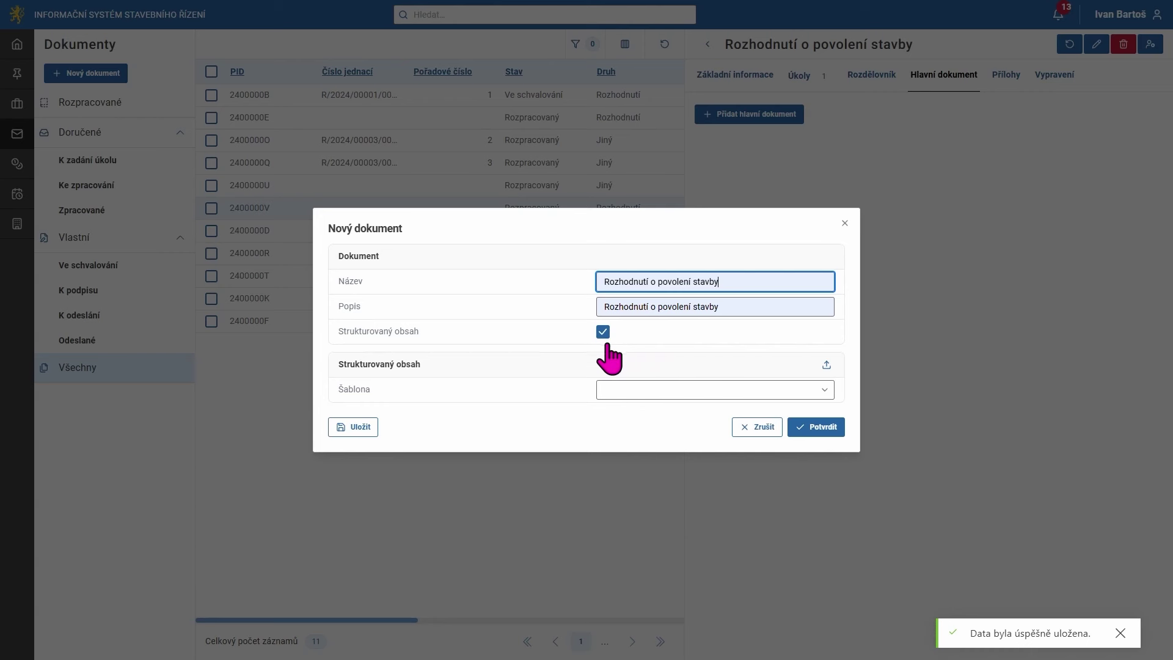
left_click(625, 391)
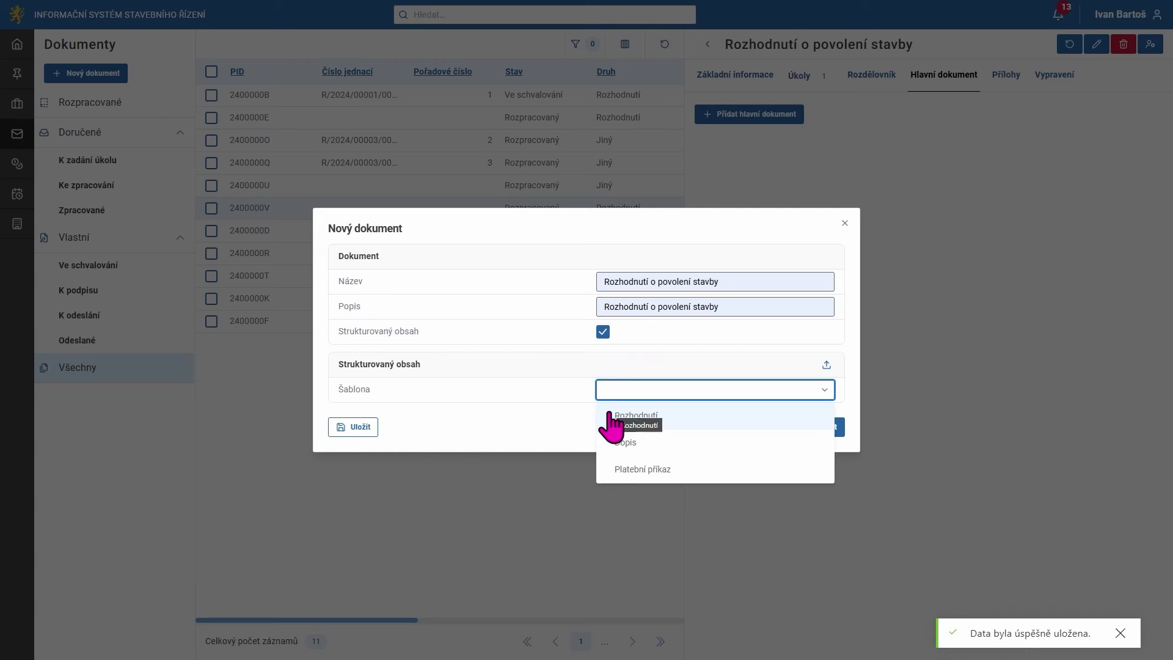
left_click(612, 415)
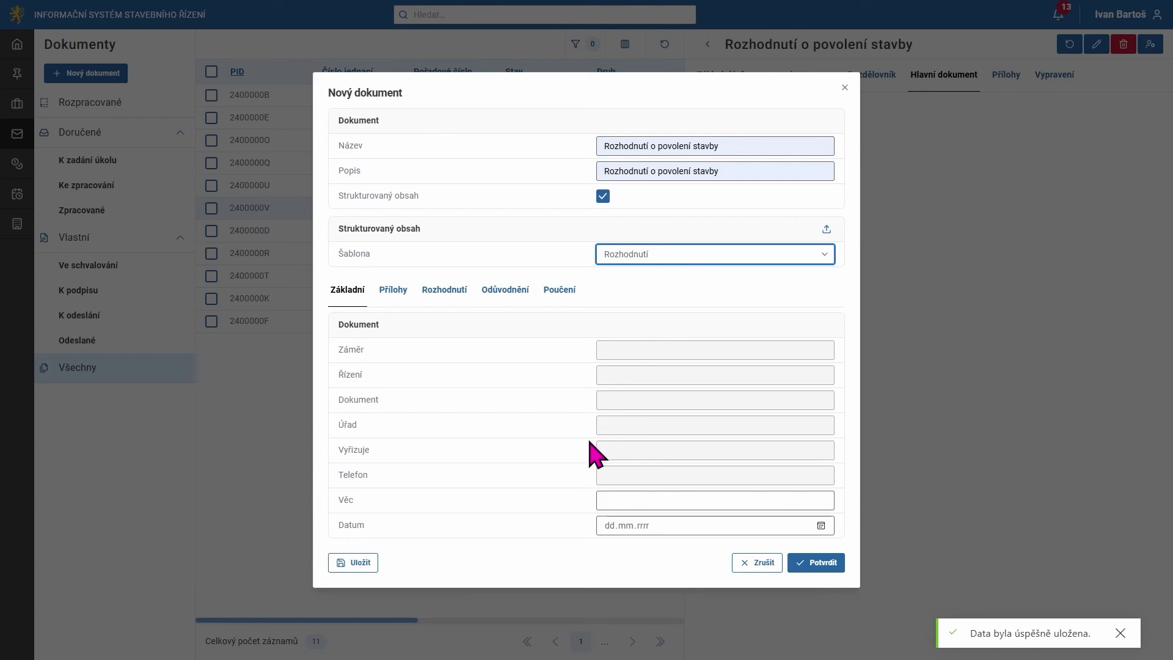
Step: Fill in the main document's basic data with Věc "Rozhodnutí" and the date 22.05.2024
left_click(609, 499)
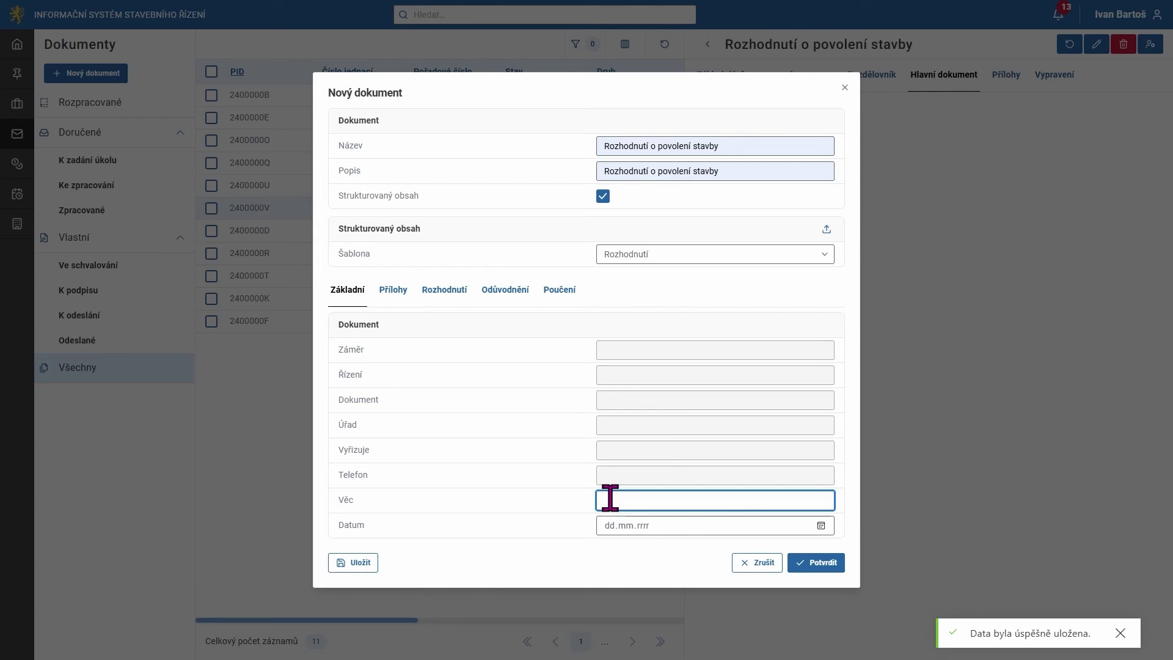
type("Rozhodnutí")
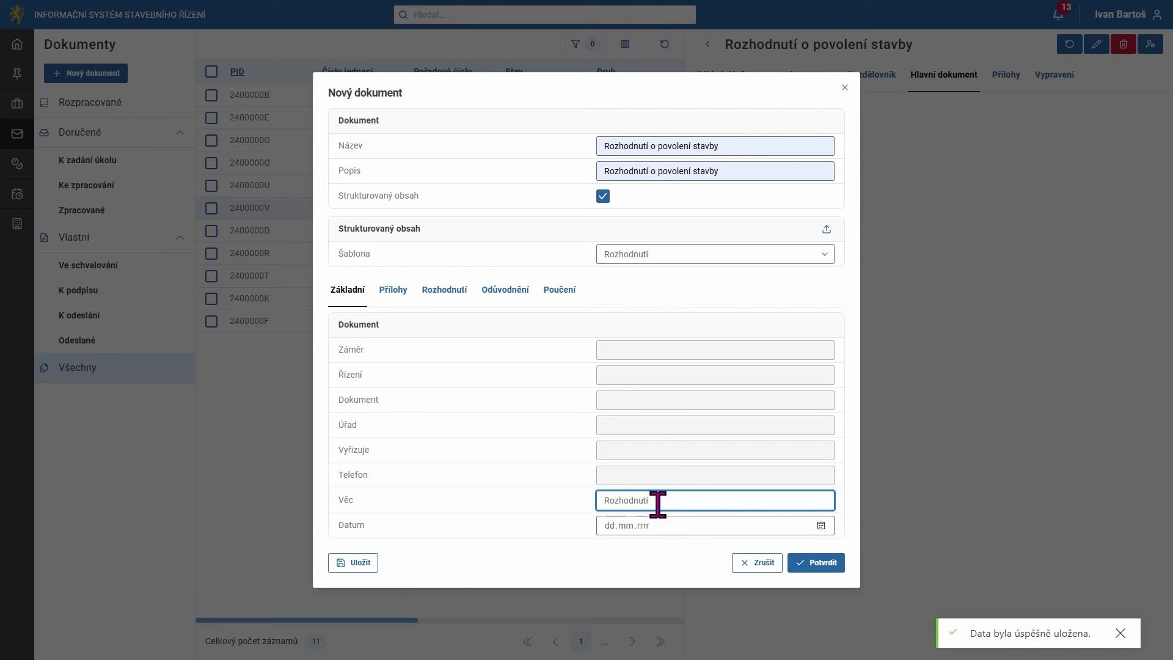
left_click_drag(663, 504, 615, 498)
left_click(587, 529)
left_click(820, 527)
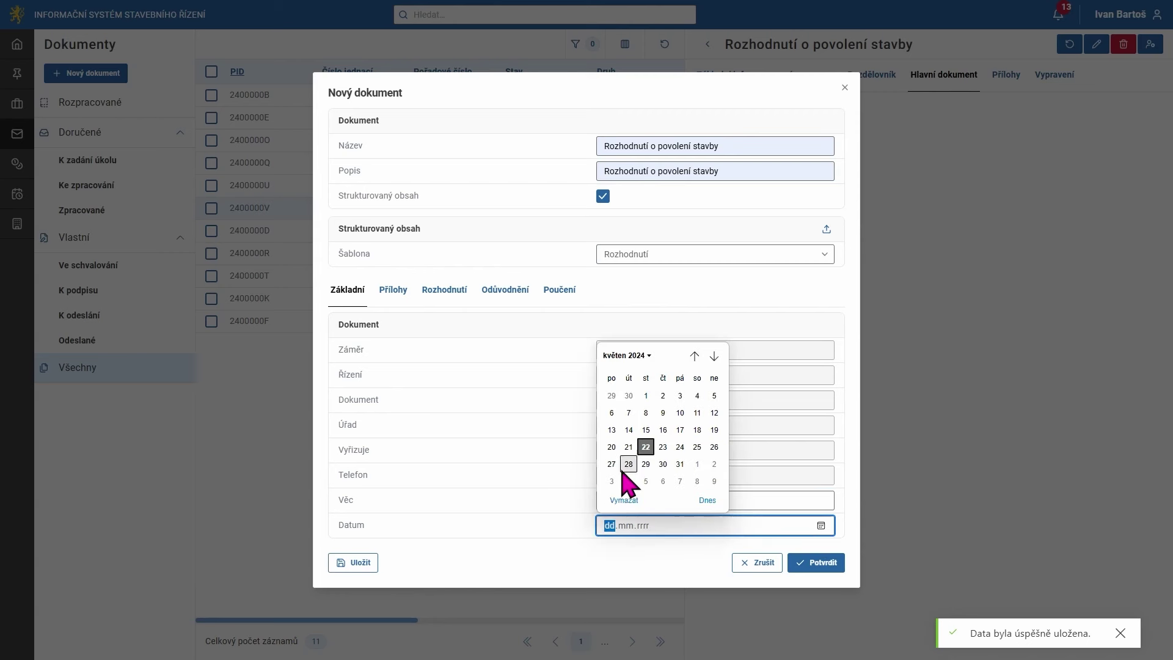
left_click(648, 451)
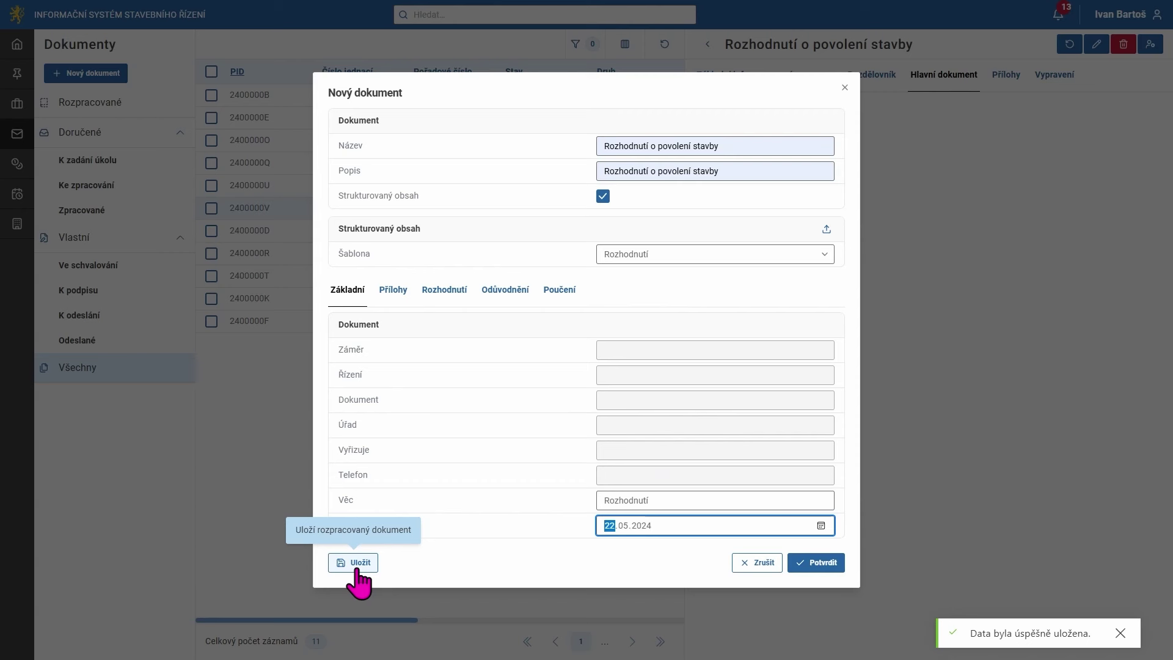
left_click(408, 558)
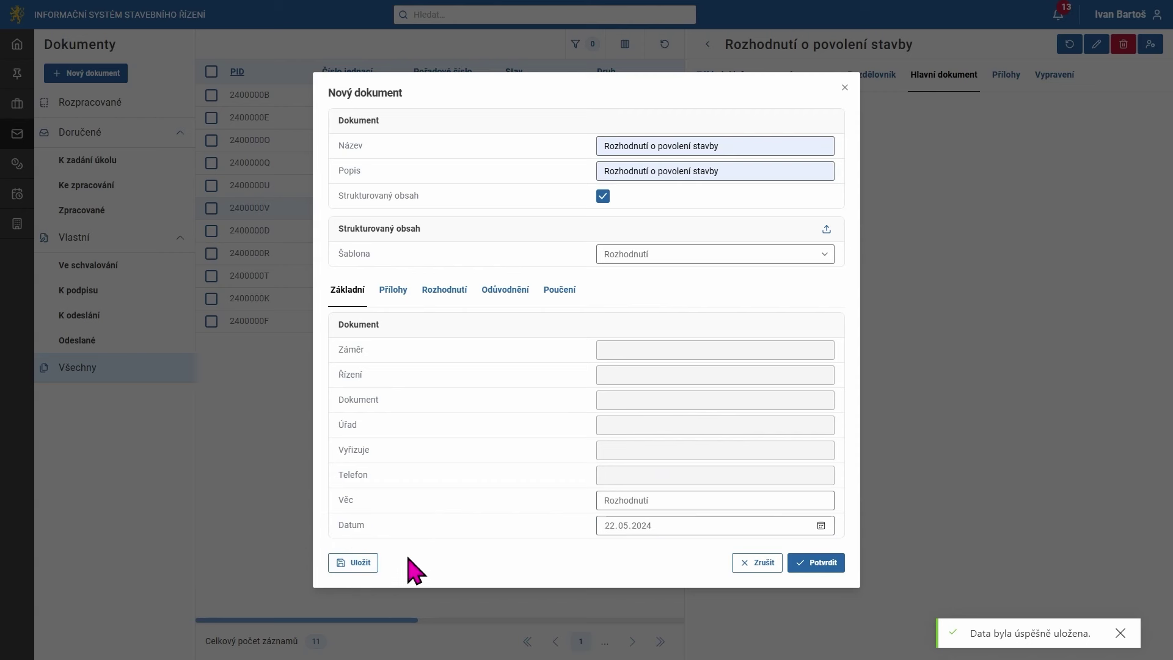
Step: Enter "Text rozhodnutí" in the Rozhodnutí section and format it bold, italic and underlined
left_click(441, 295)
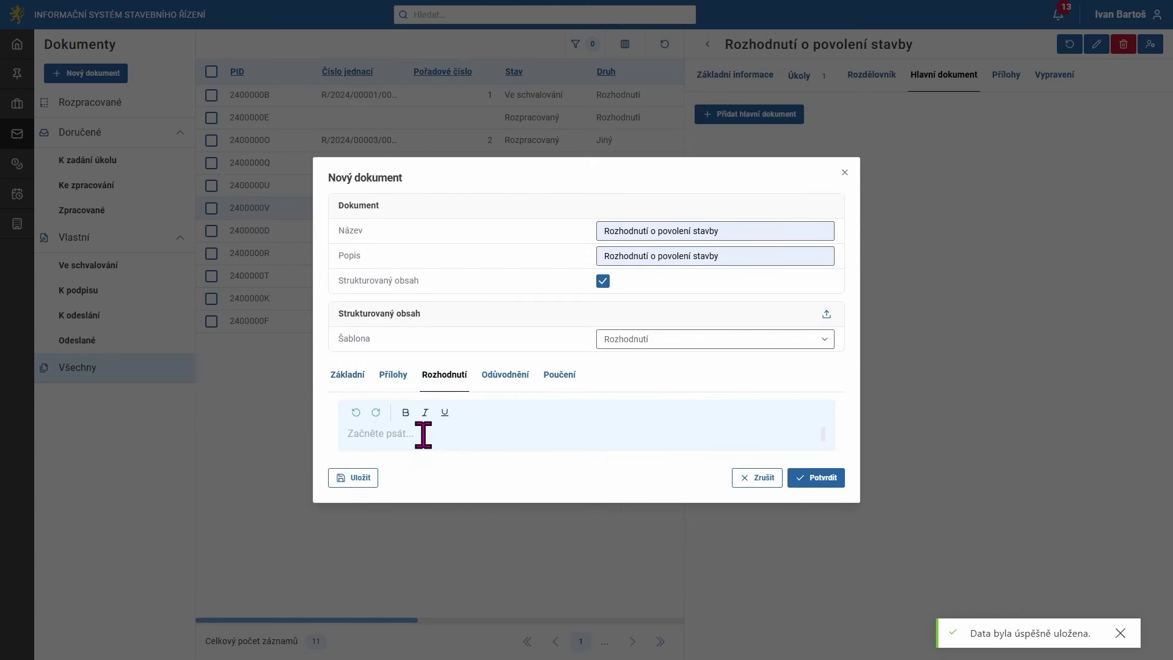
type("Text rozhodnut")
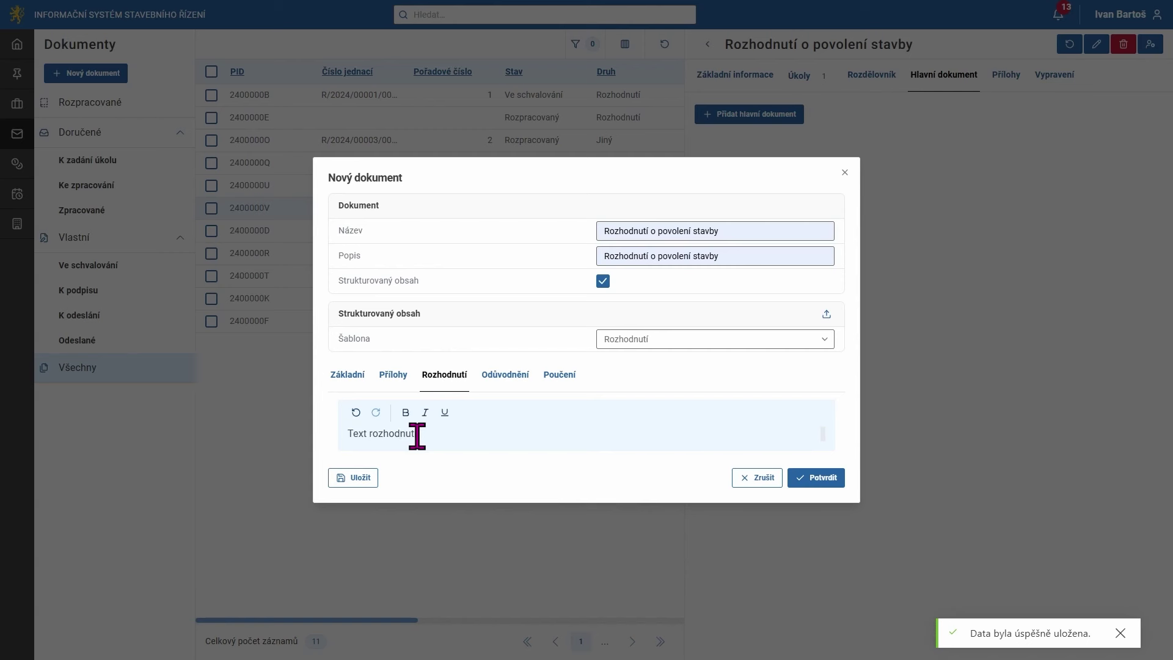
key("ctrl+a")
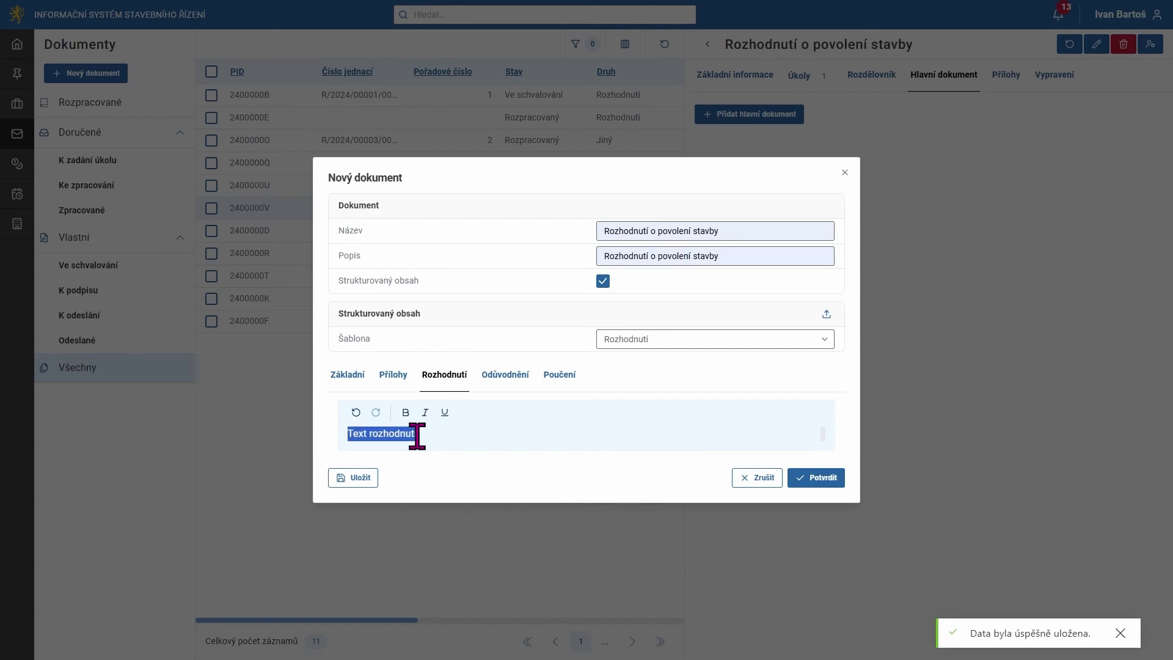
left_click(405, 415)
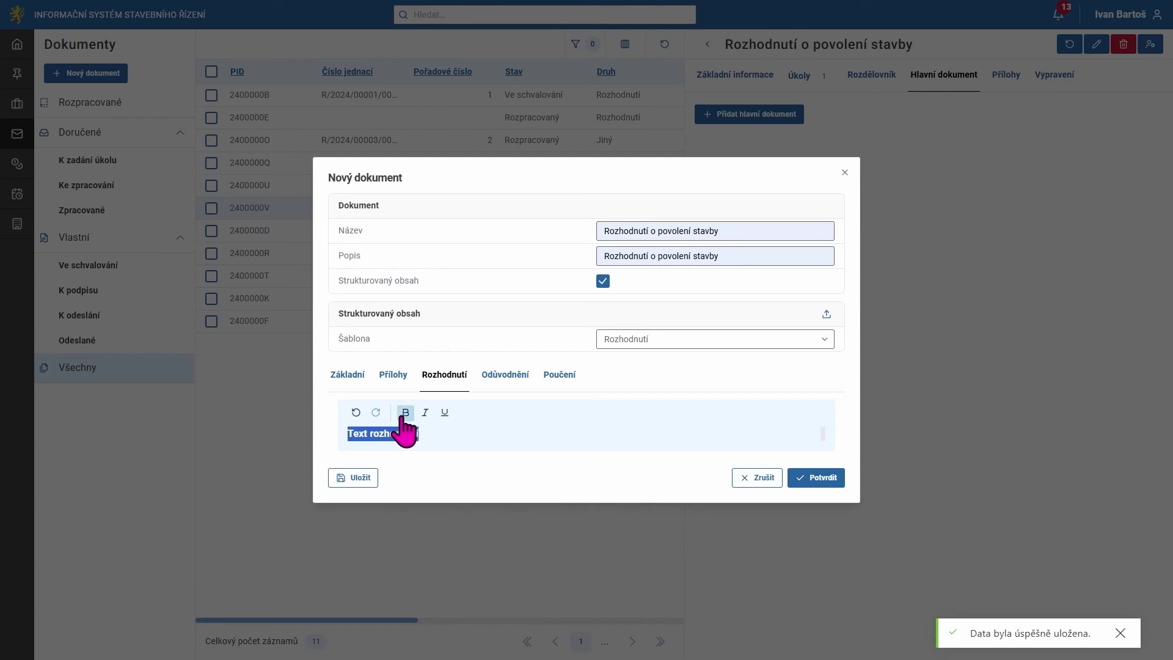
left_click(426, 413)
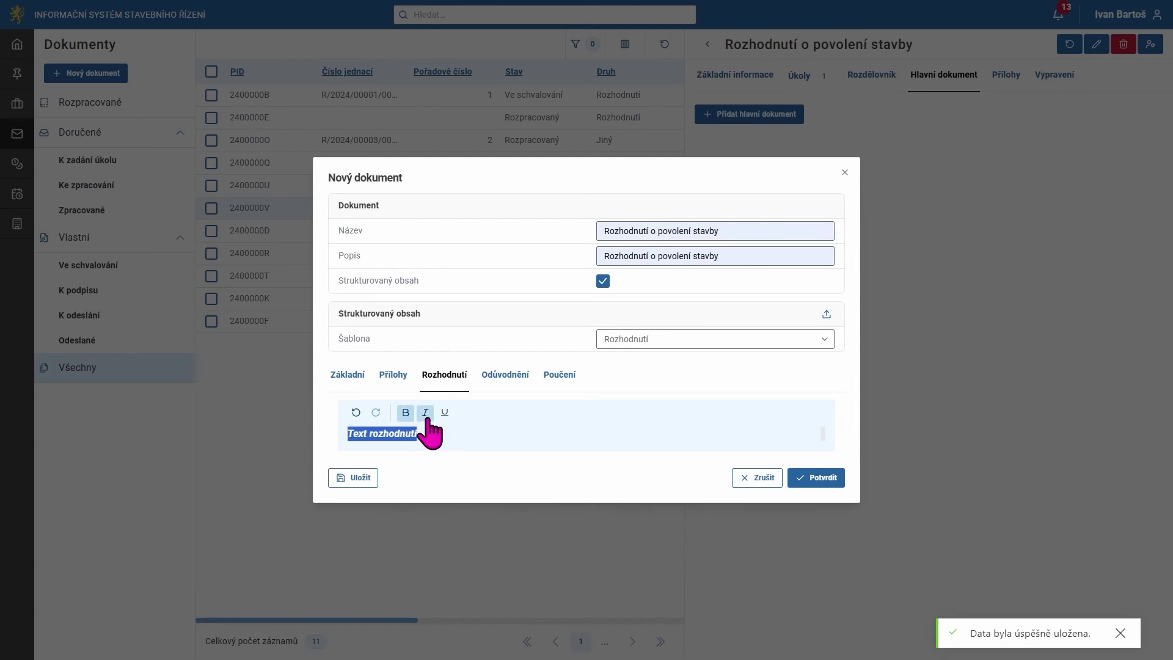
left_click(445, 413)
left_click(441, 432)
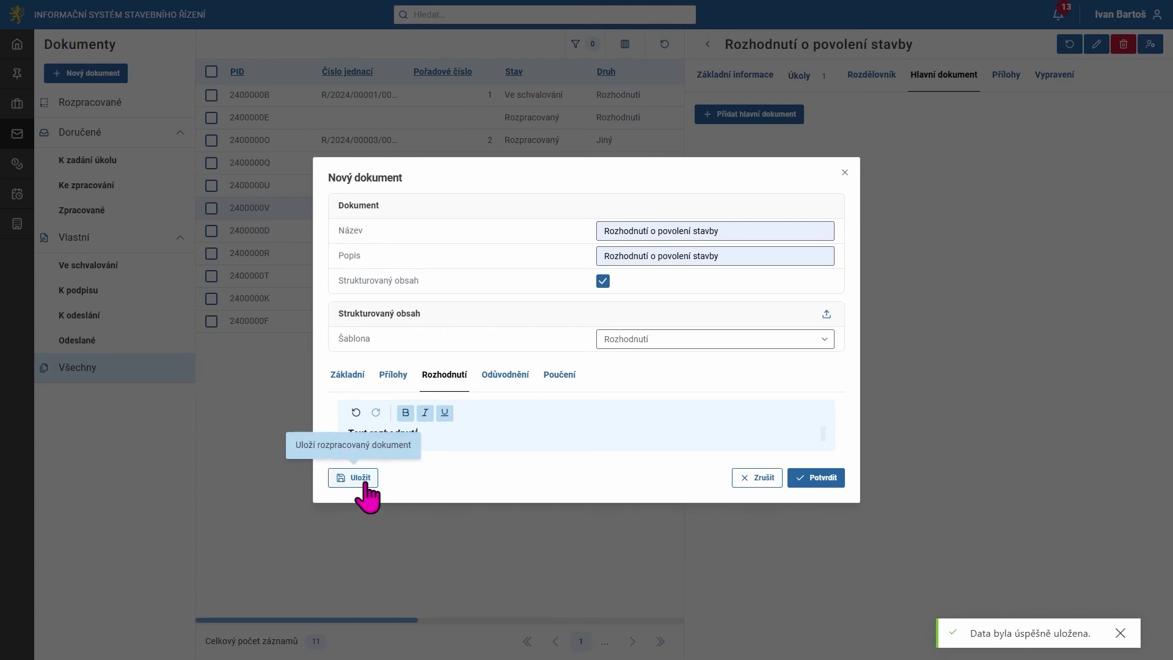
Step: Look through the Odůvodnění and Poučení sections, leaving them empty, and confirm the new main document
left_click(505, 375)
left_click(561, 376)
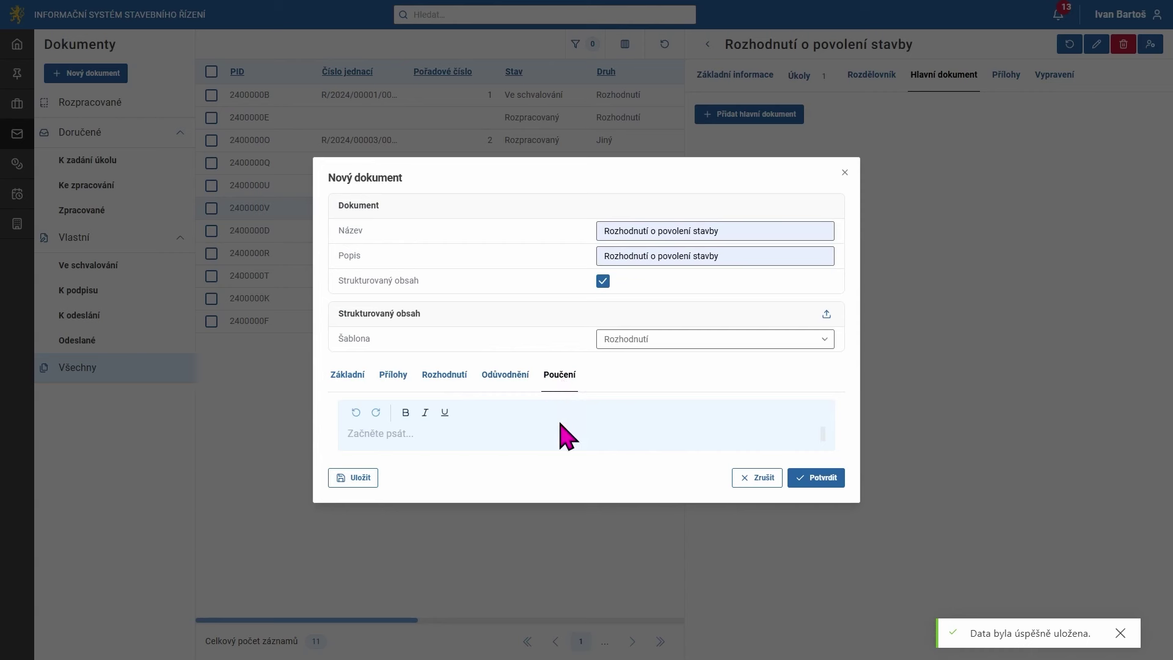
left_click(816, 478)
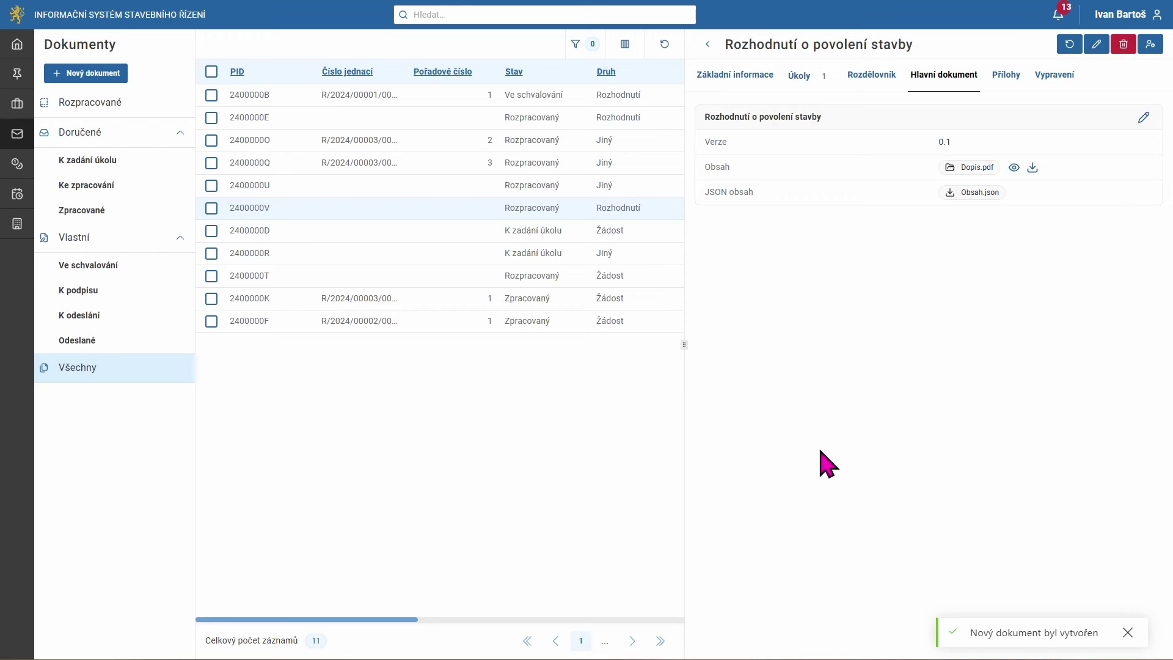